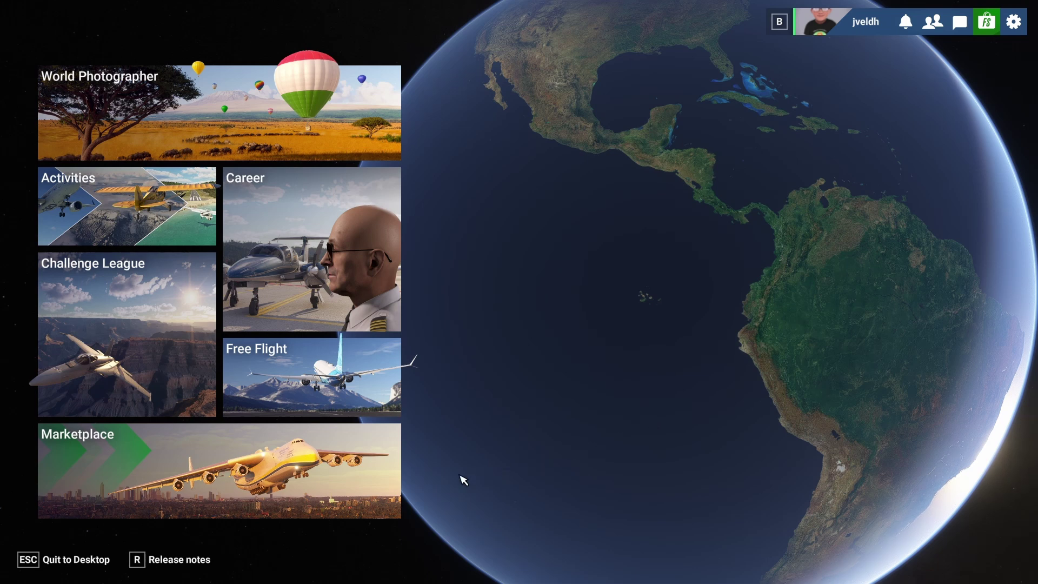
Open the storage settings of My library in the Marketplace.
left_click(328, 476)
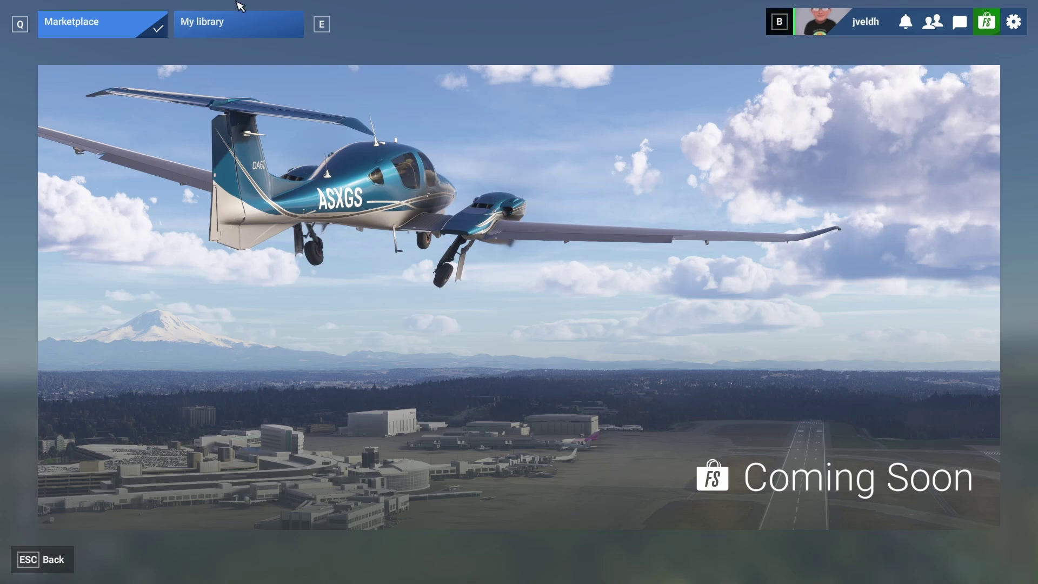
left_click(189, 29)
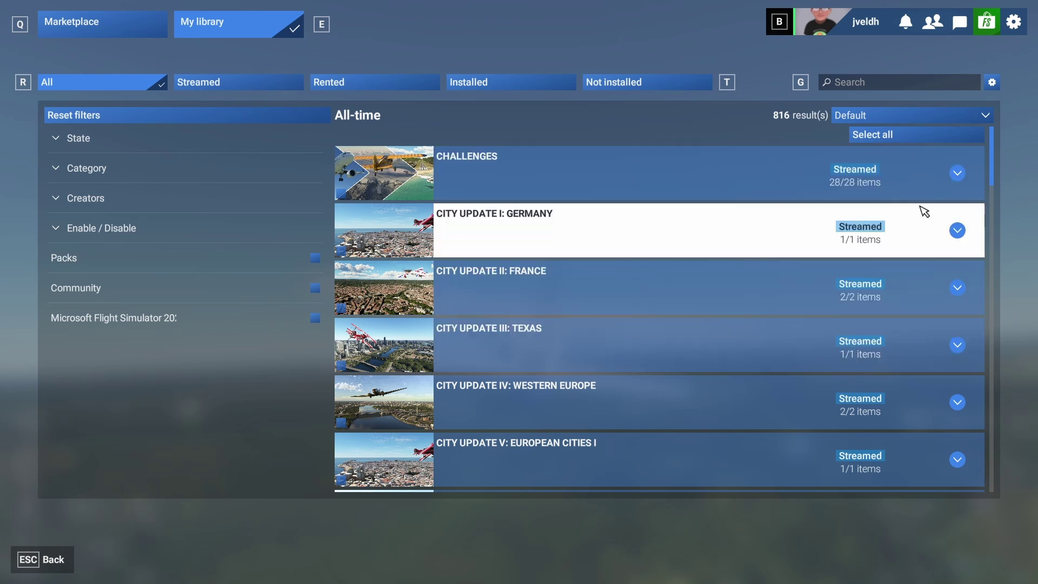
left_click(999, 84)
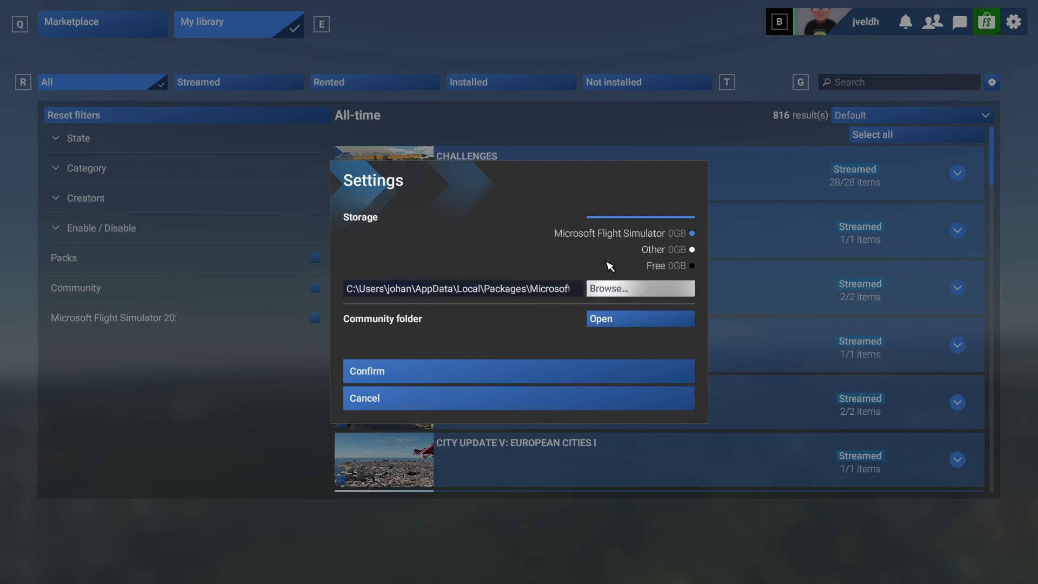
Set the package storage folder to C:\MSFS2024 and confirm the library settings.
left_click(625, 290)
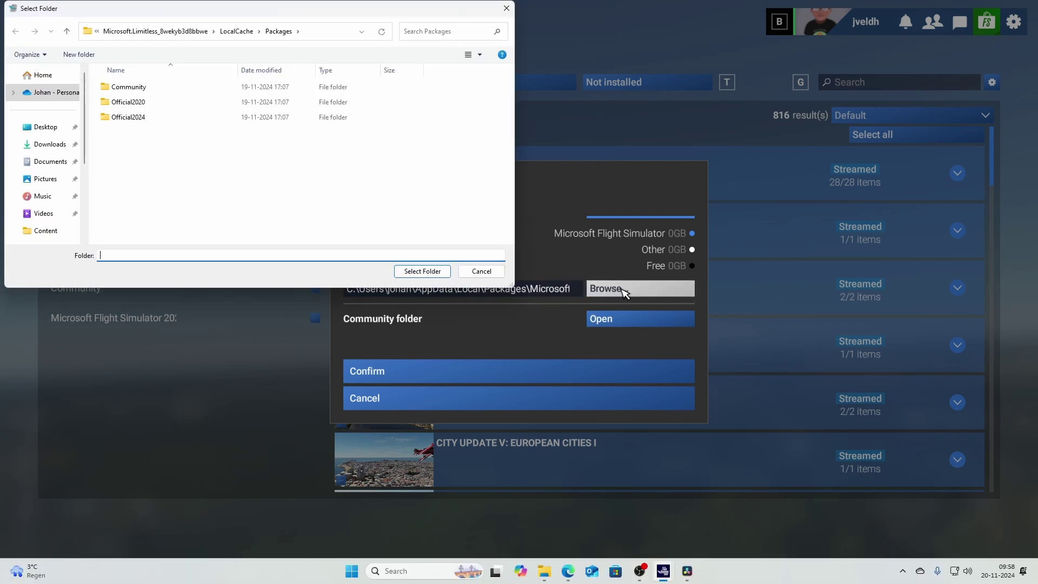
left_click(325, 31)
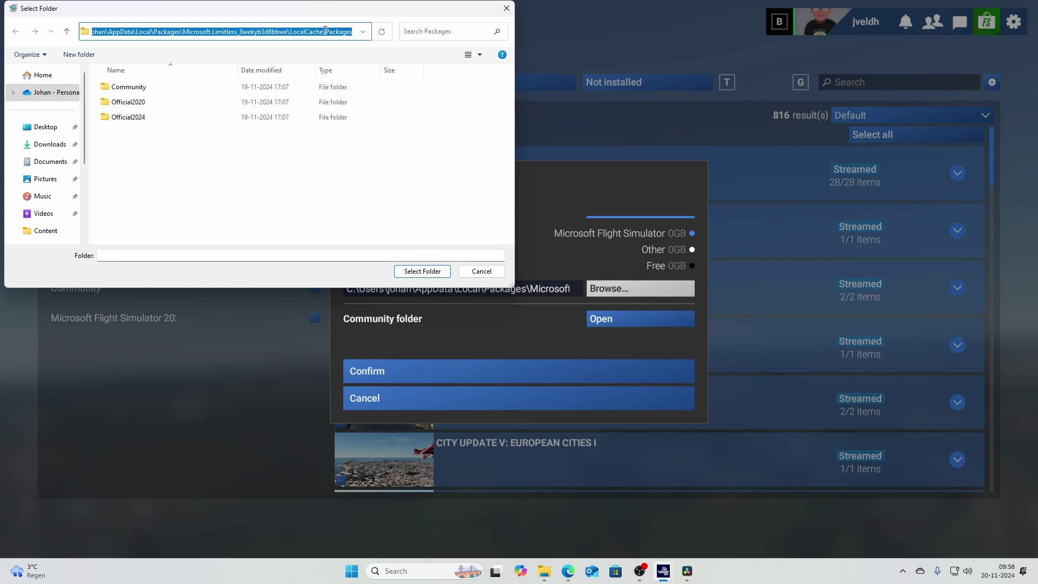
type("c")
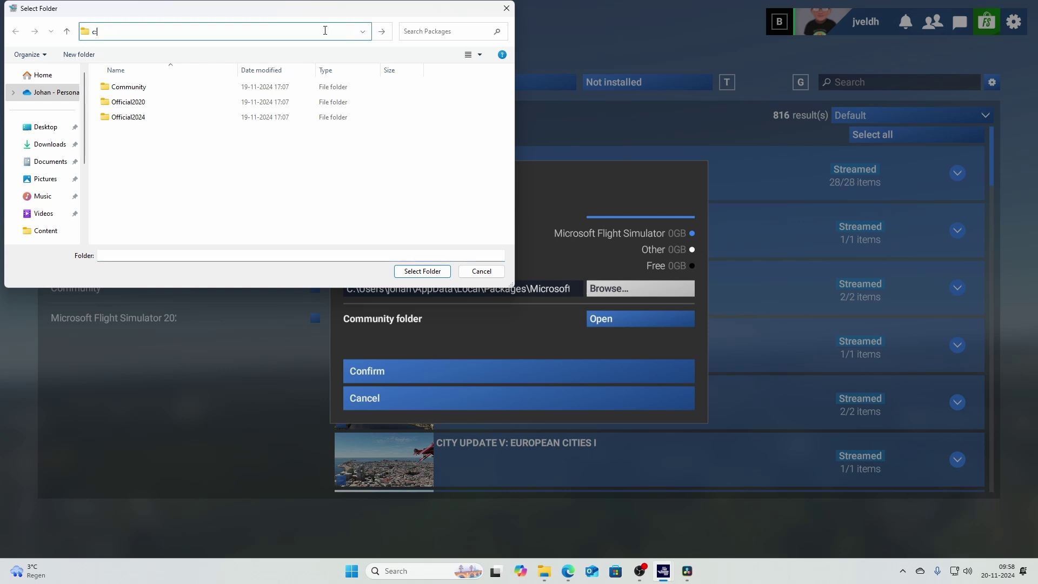
type(":\\msfs")
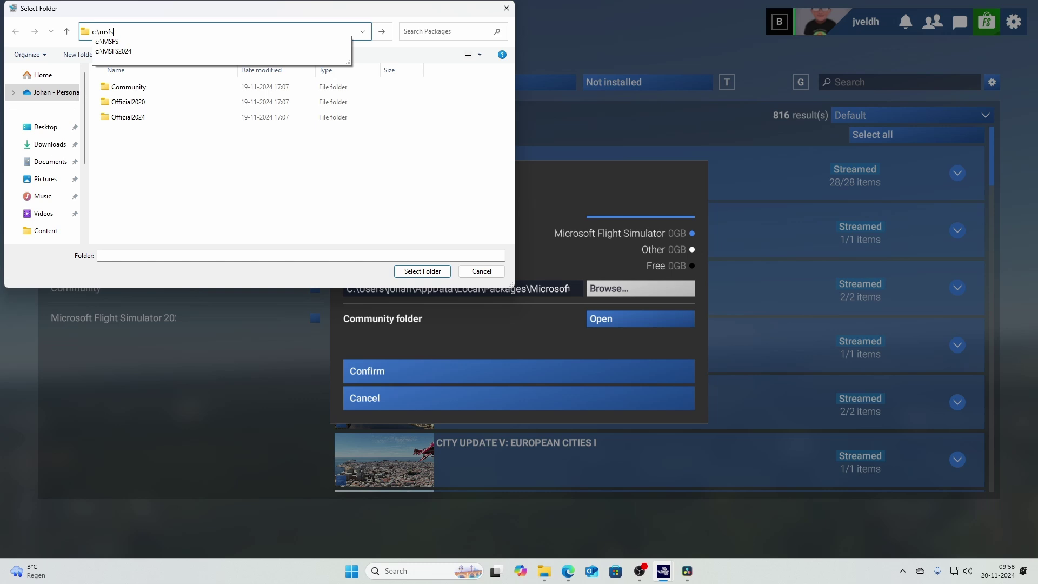
left_click(133, 52)
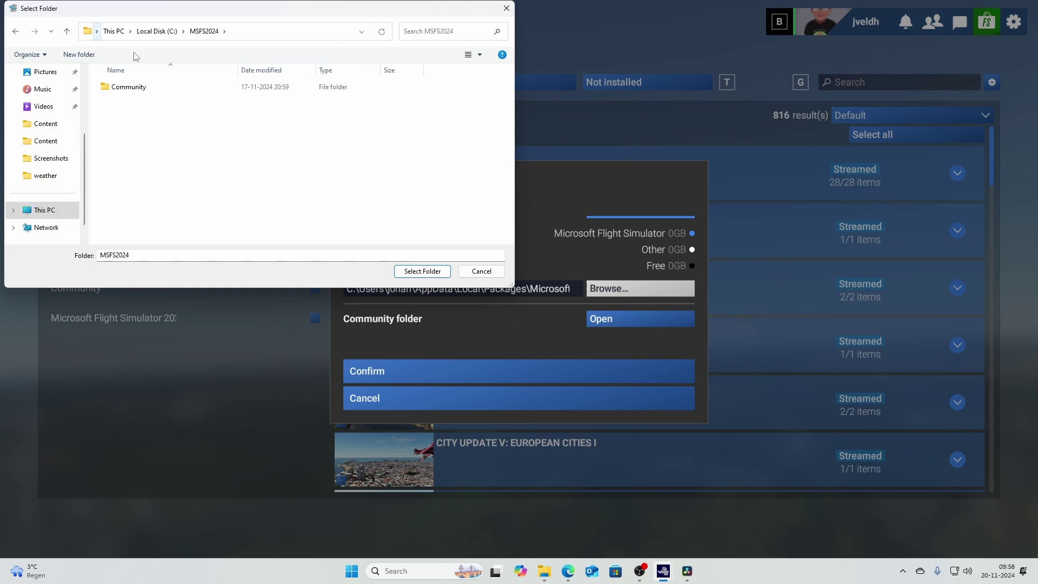
left_click(422, 271)
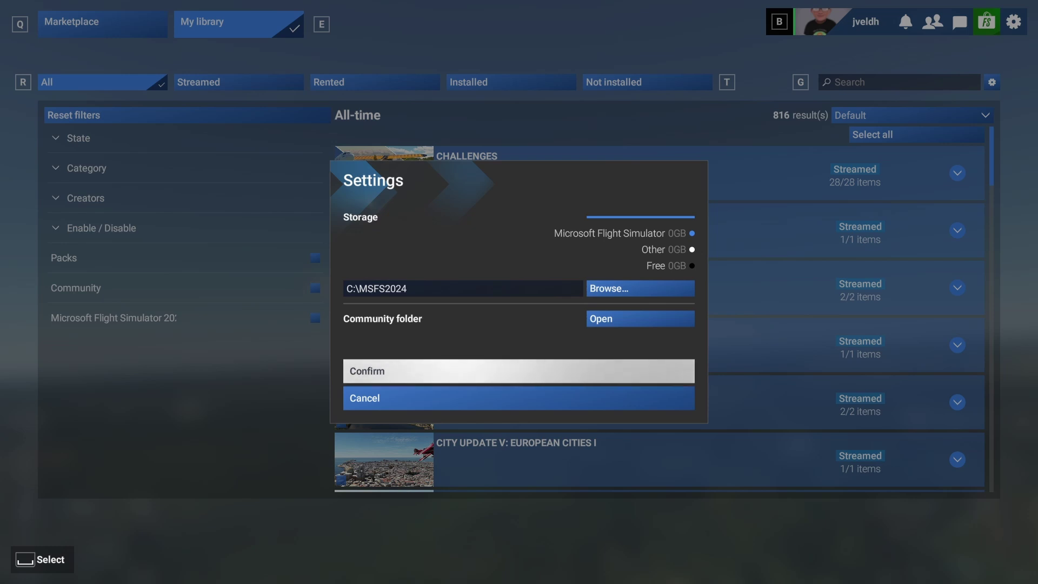
left_click(401, 382)
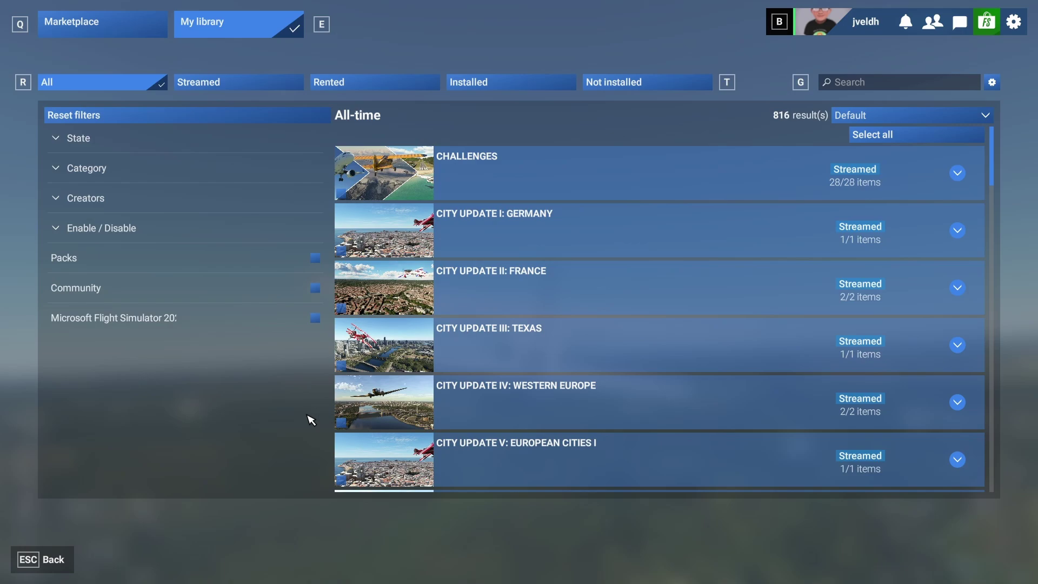
Switch to the Packages window in File Explorer and open the C:\MSFS2024 folder to view its contents.
key("alt+Tab")
key("alt+Tab")
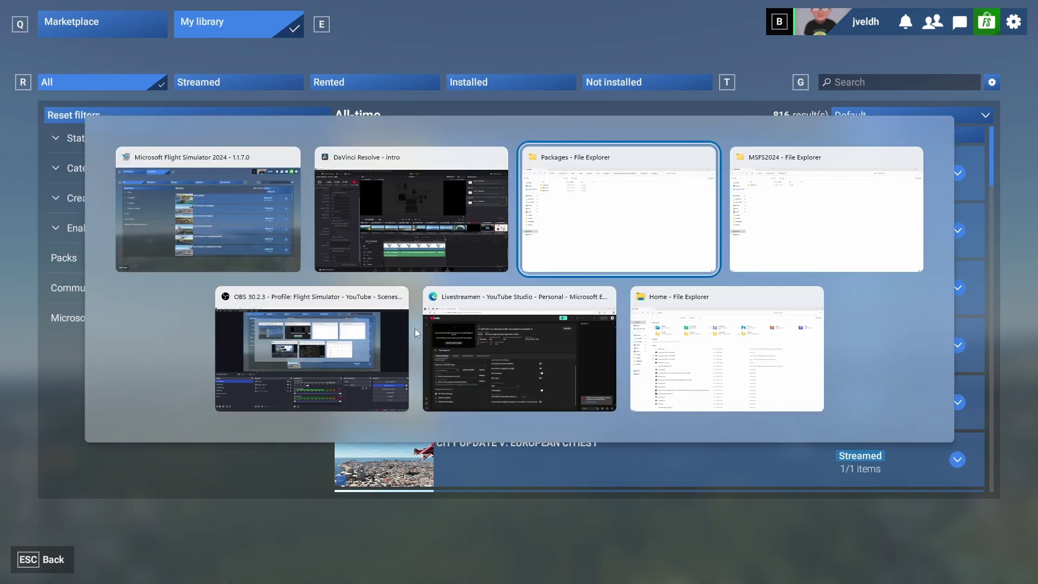
type("c:\\msfs")
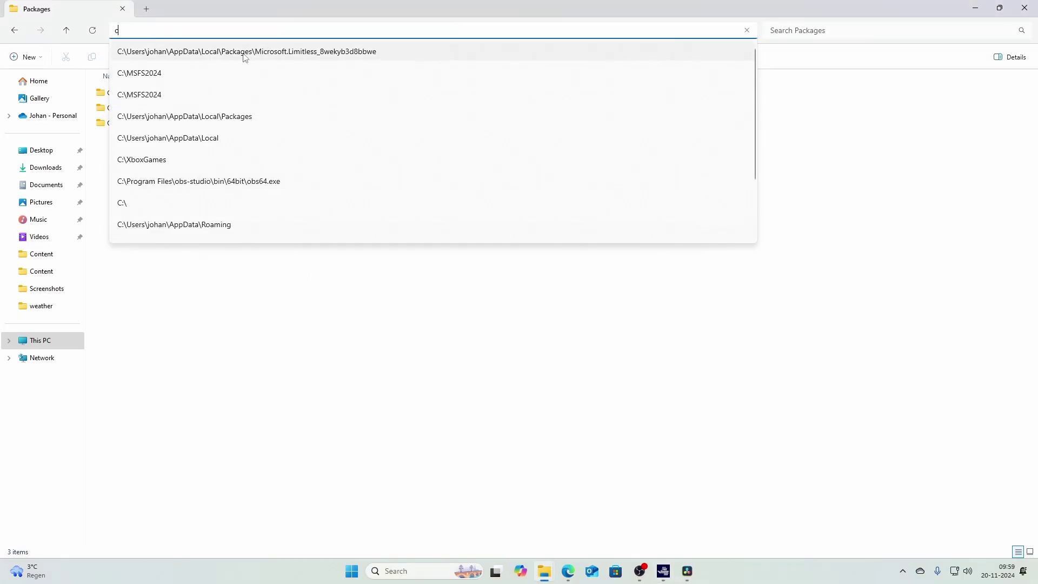
key("Down")
key("Down")
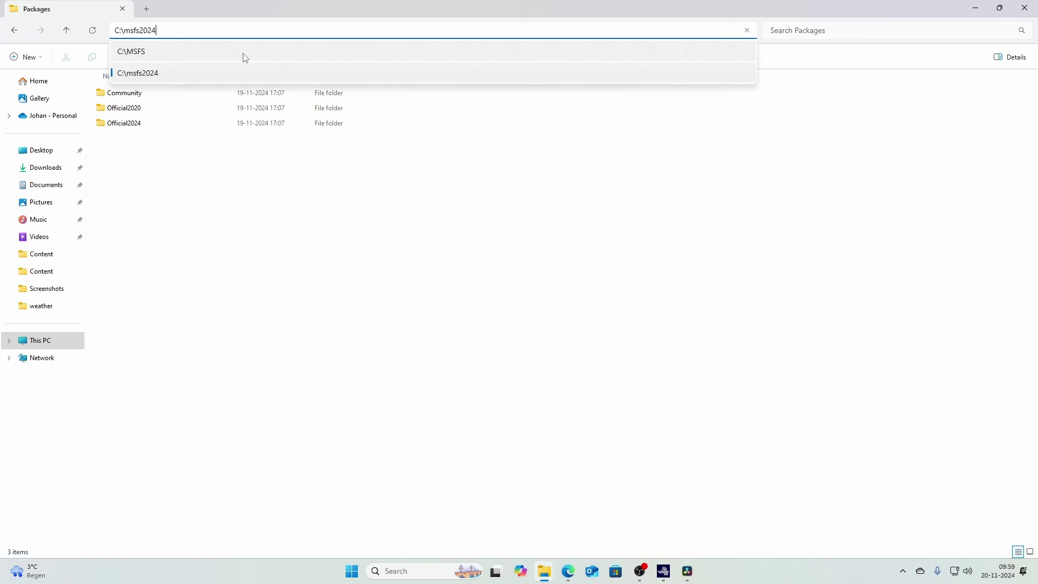
key("Return")
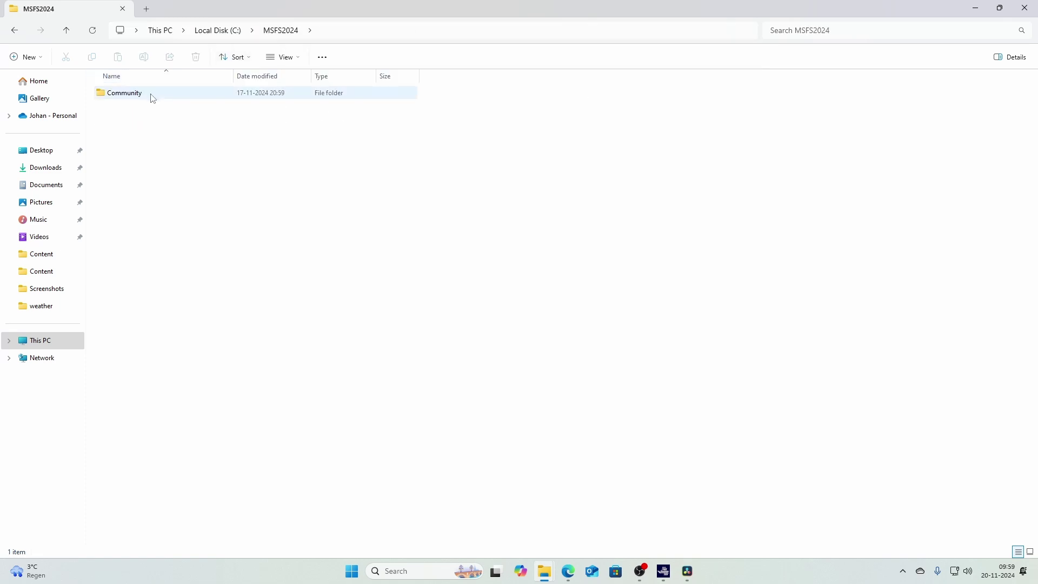
Go to the Microsoft.Limitless_8wekyb3d8bbwe\LocalCache\Packages folder and check the Official2020 and Official2024 folders.
left_click(482, 30)
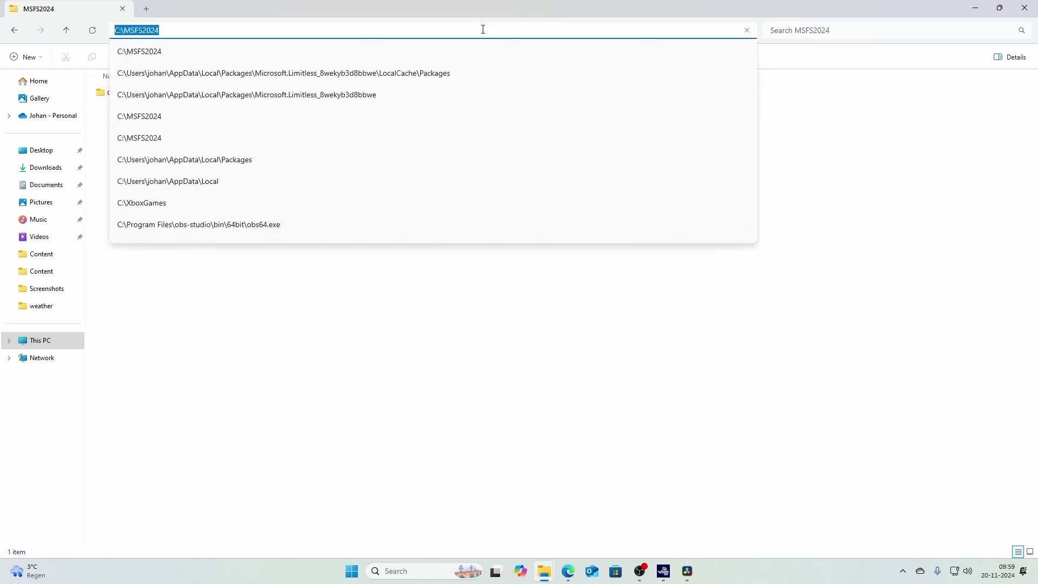
left_click(380, 76)
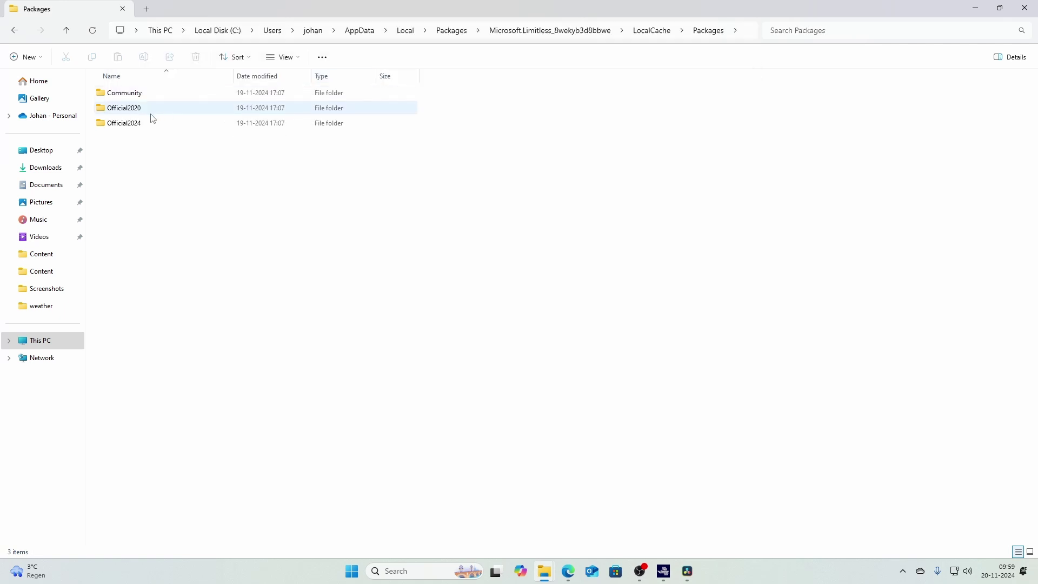
left_click(127, 108)
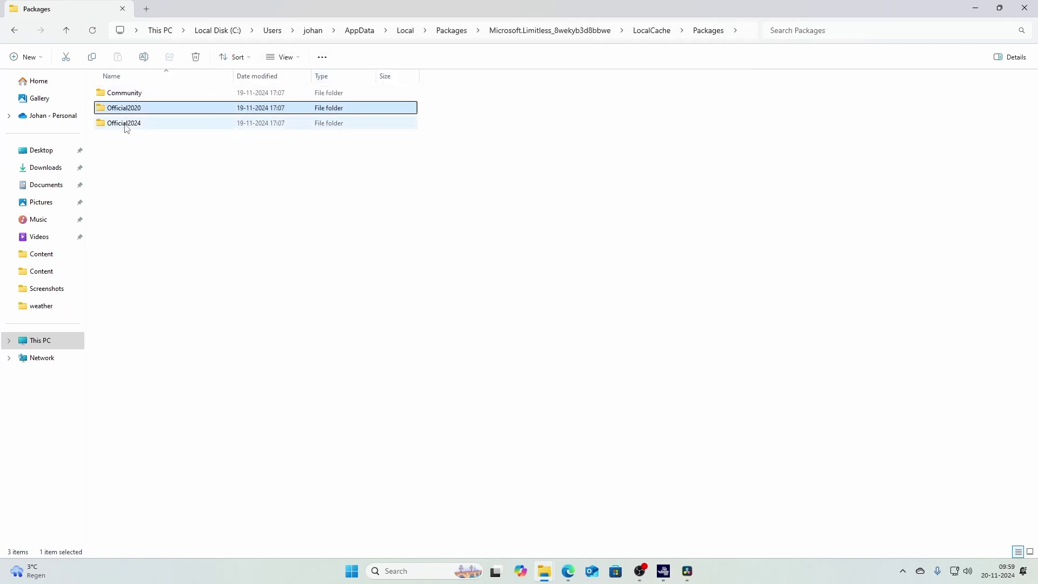
left_click(127, 123)
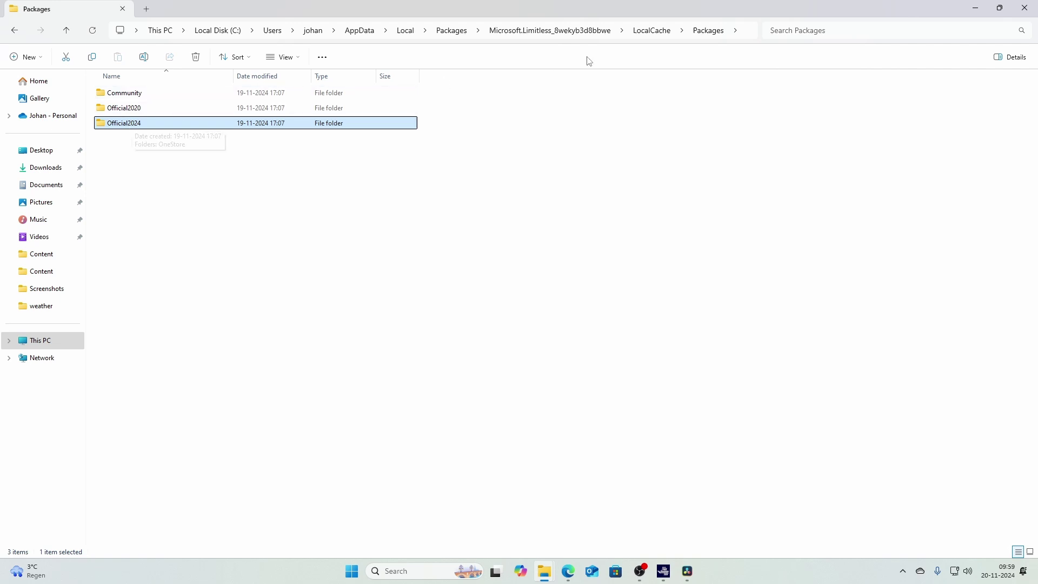
Open the UserCfg.opt file from the LocalCache folder in Notepad.
left_click(643, 34)
left_click(132, 231)
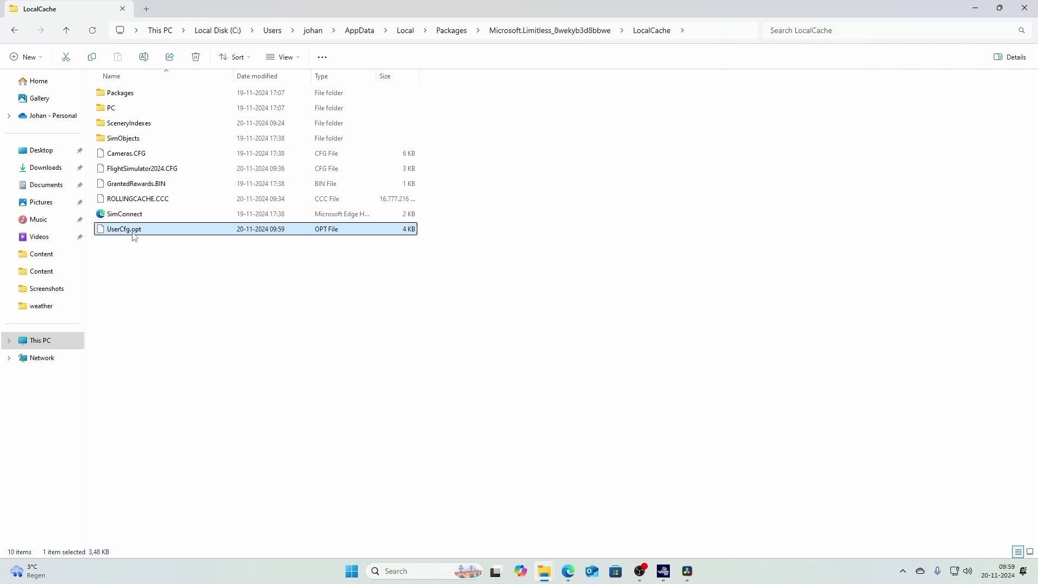
right_click(133, 233)
mouse_move(259, 272)
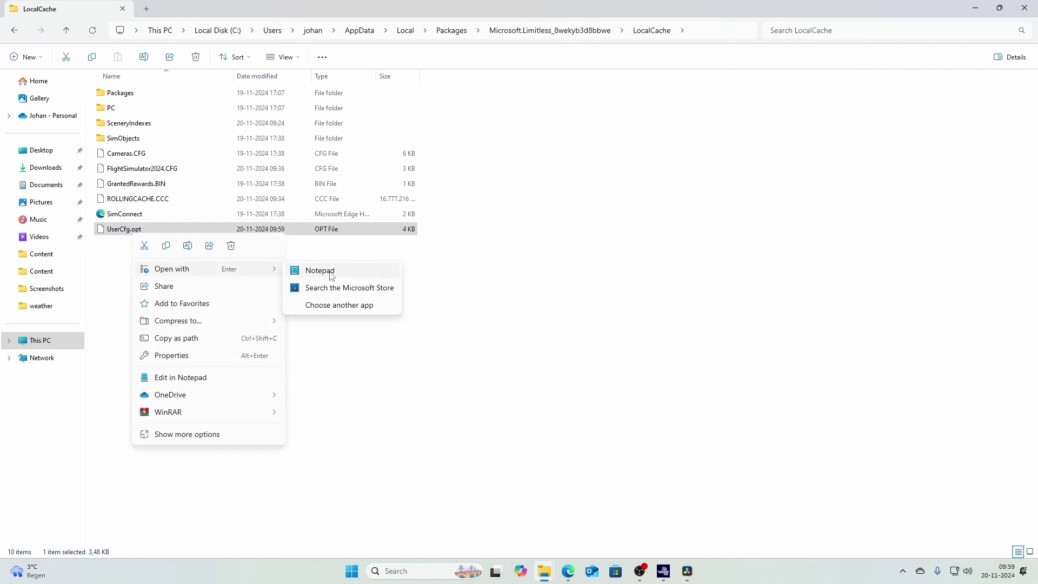
left_click(334, 275)
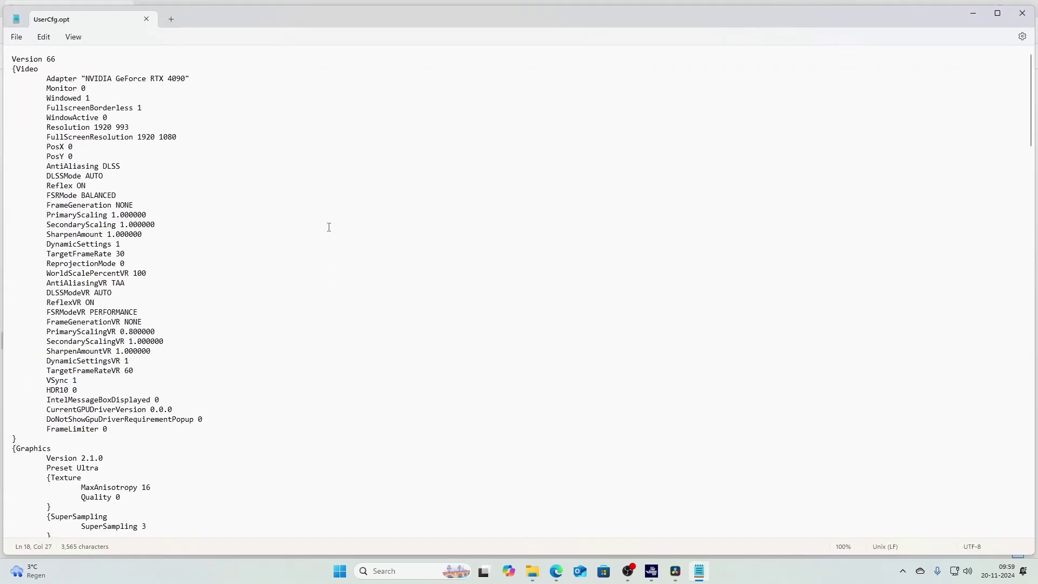
Examine the InstalledPackagesPath entry at the end of UserCfg.opt.
scroll(328, 230, "down", 15)
scroll(327, 230, "down", 10)
key("ctrl+End")
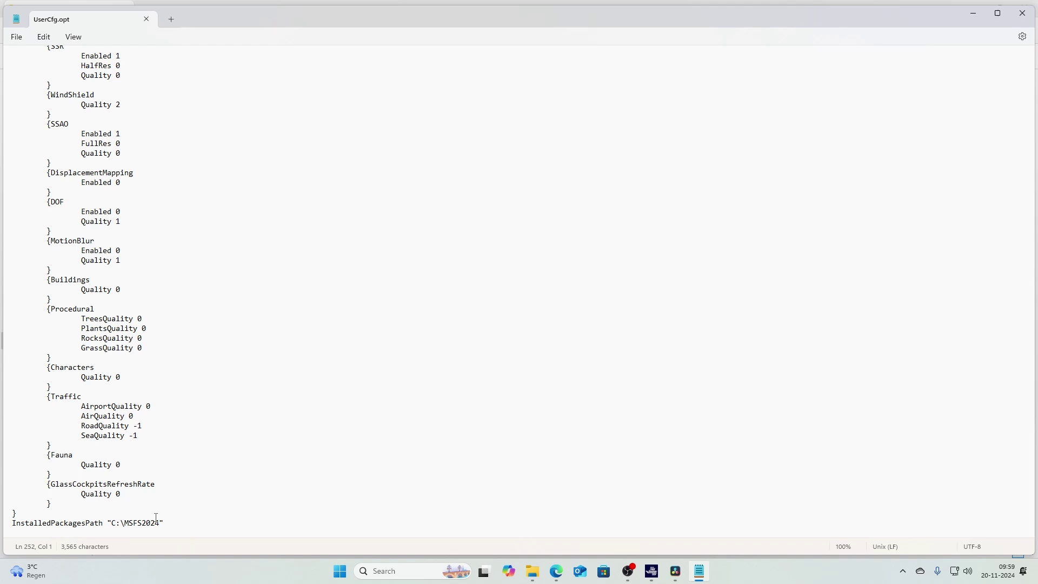
Switch back to Microsoft Flight Simulator, view the Community folder from the library's storage settings, and close the folder window.
left_click(659, 576)
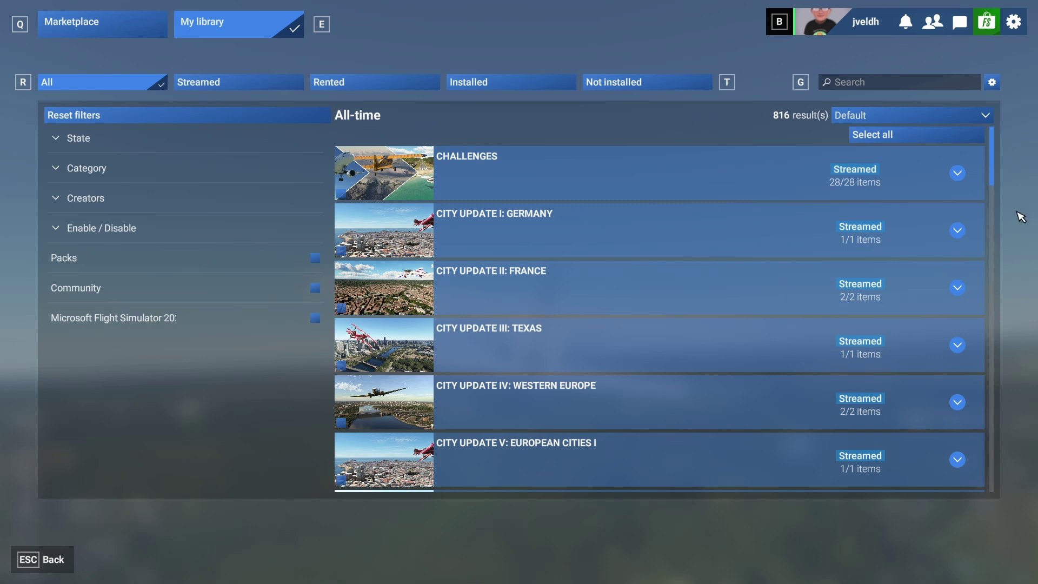
left_click(992, 84)
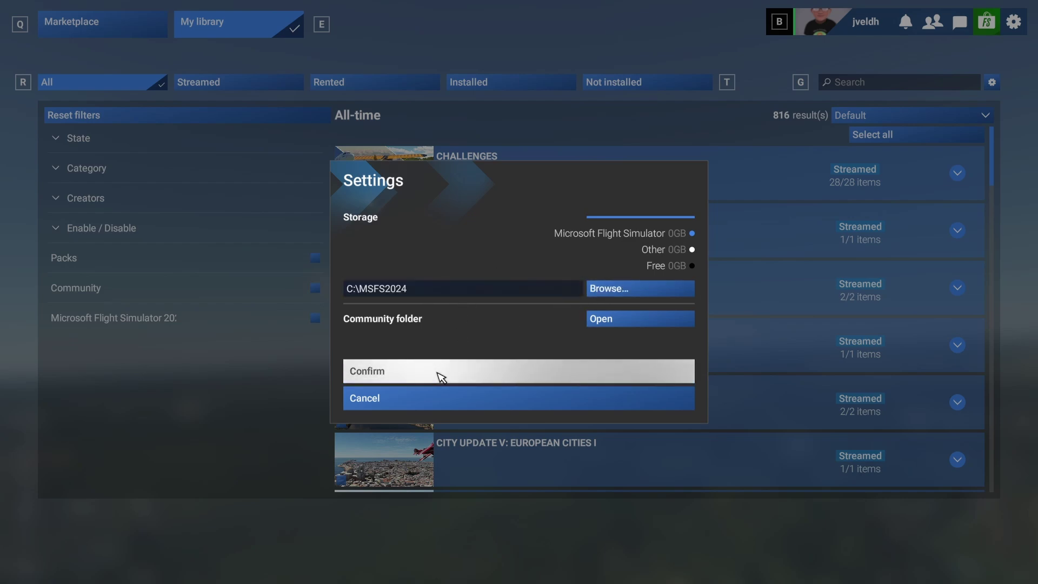
left_click(595, 320)
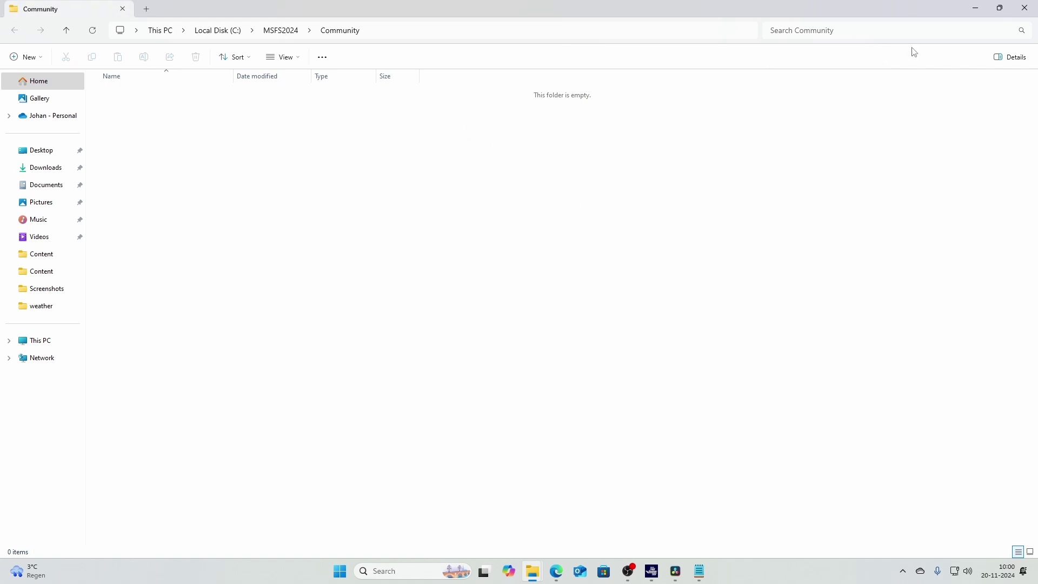
left_click(1027, 10)
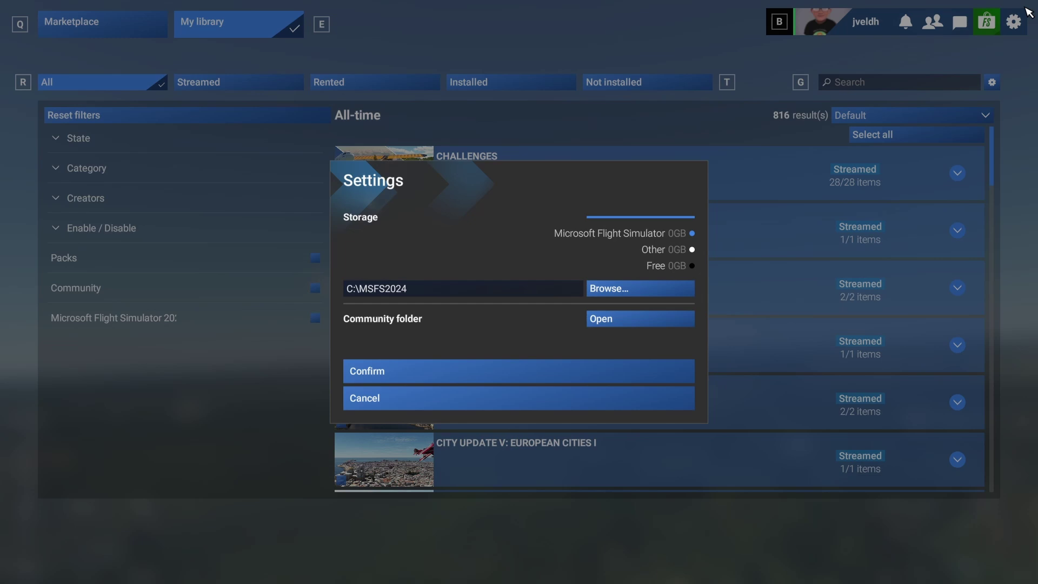